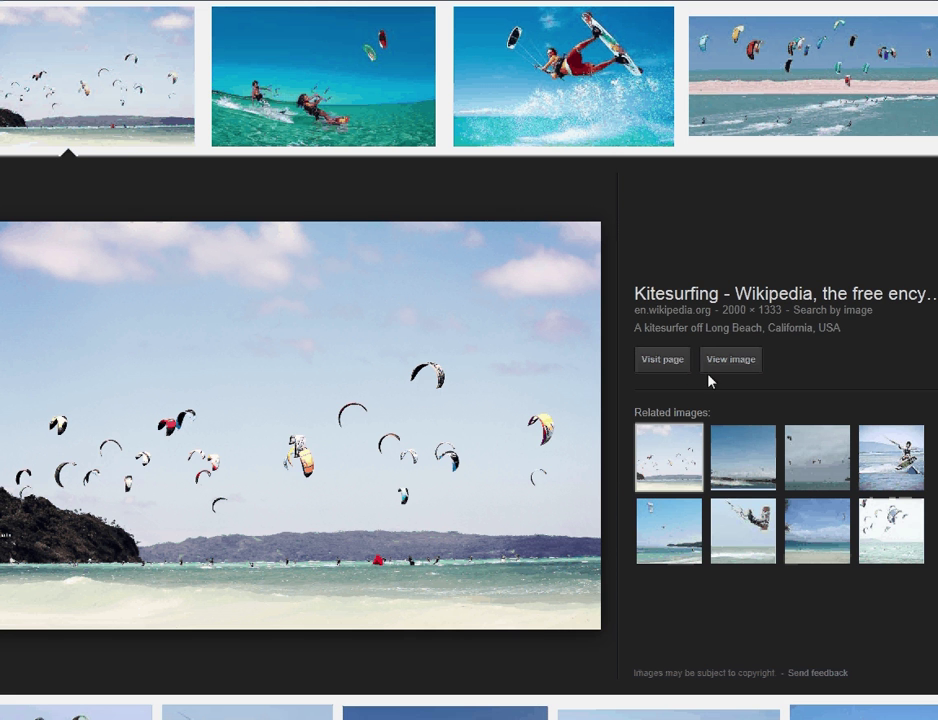
- Copy the large kitesurfing beach picture from the web page into the Photoshop document and name its layer Kites
right_click(320, 263)
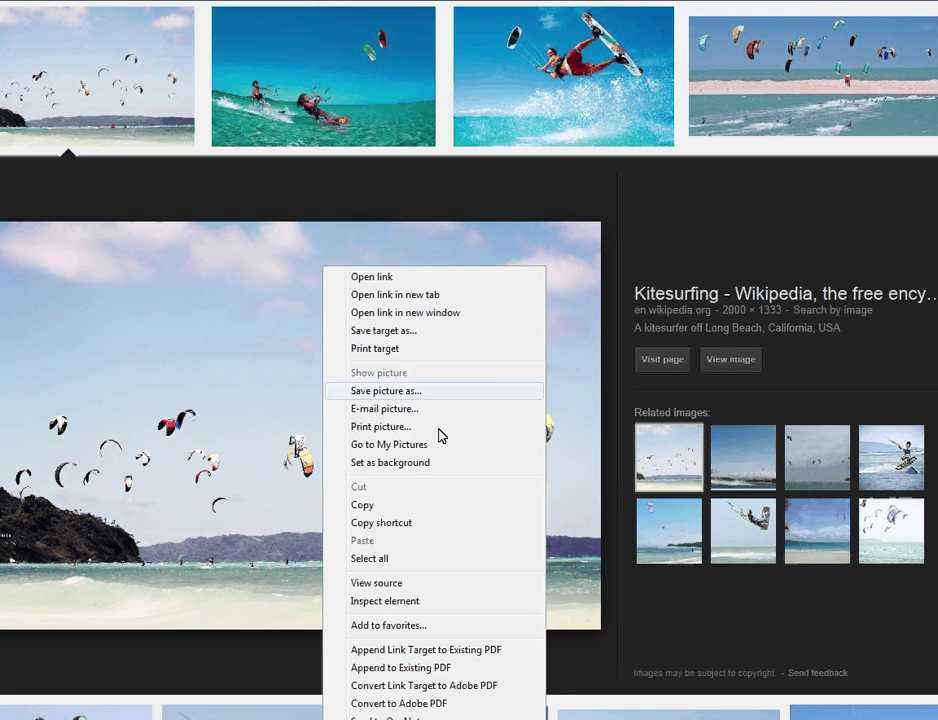
click(385, 506)
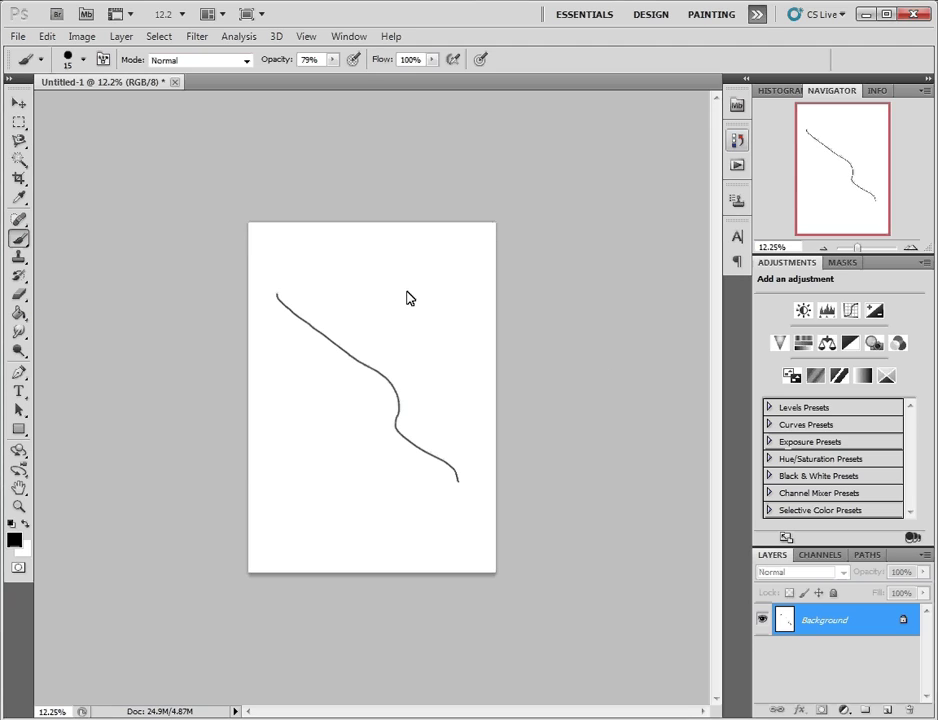
key(ctrl+v)
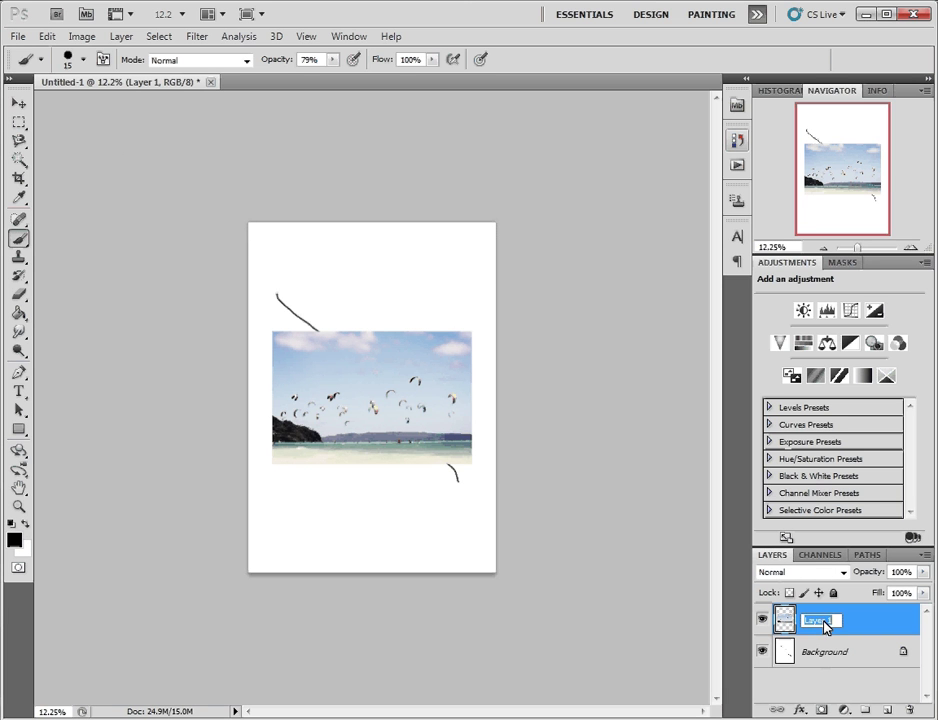
text(Kites)
click(612, 624)
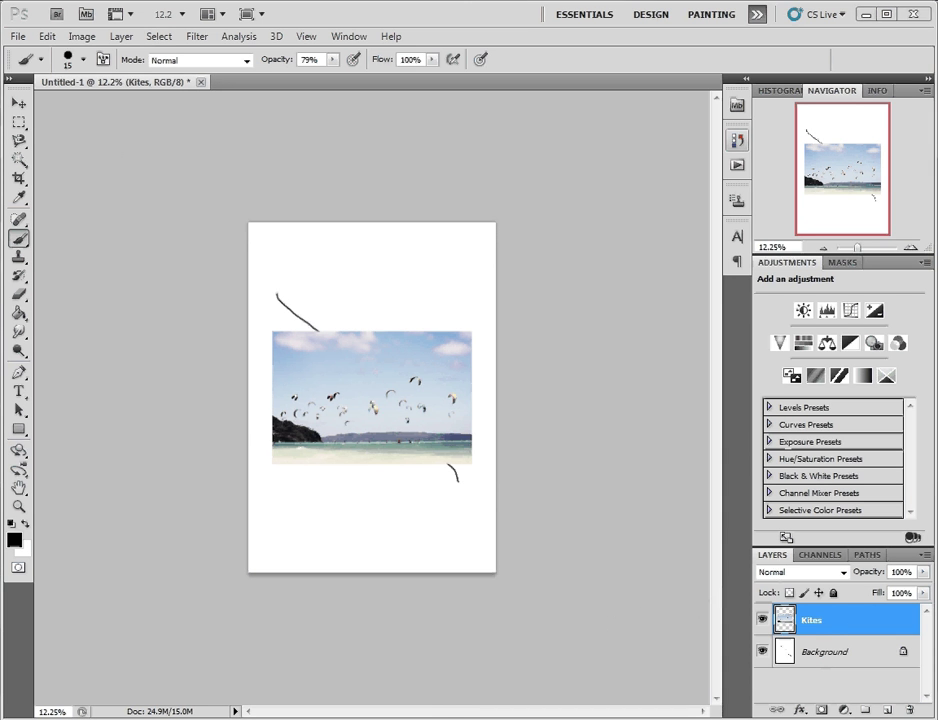
- Place the image dsc_0171_napa_effec[1] from the Resources folder into the Photoshop document and rename its layer JUMP
key(alt+Tab)
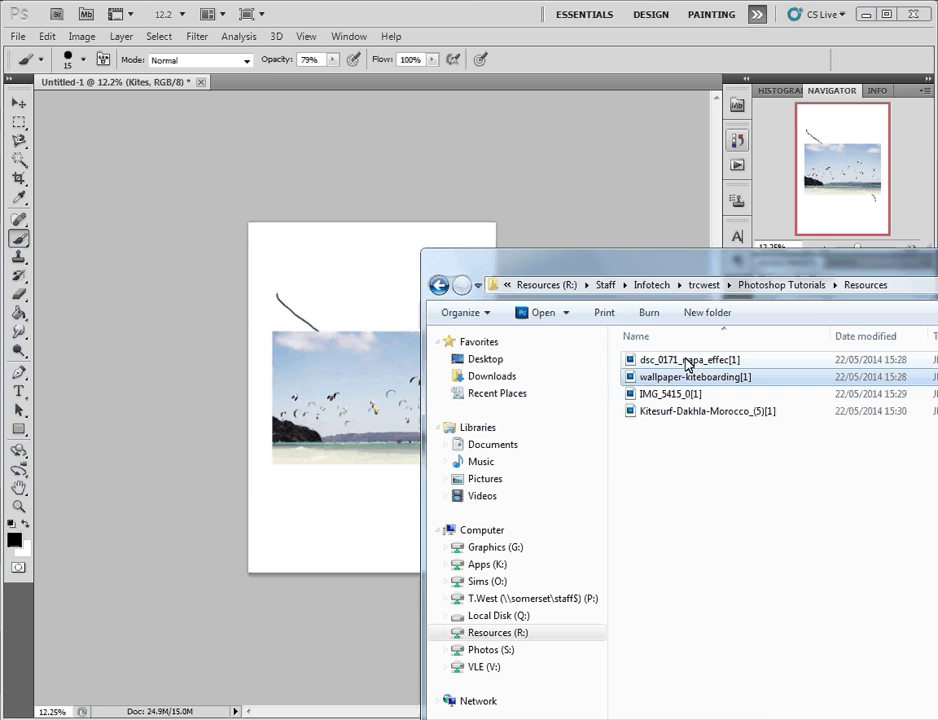
drag(688, 362, 350, 299)
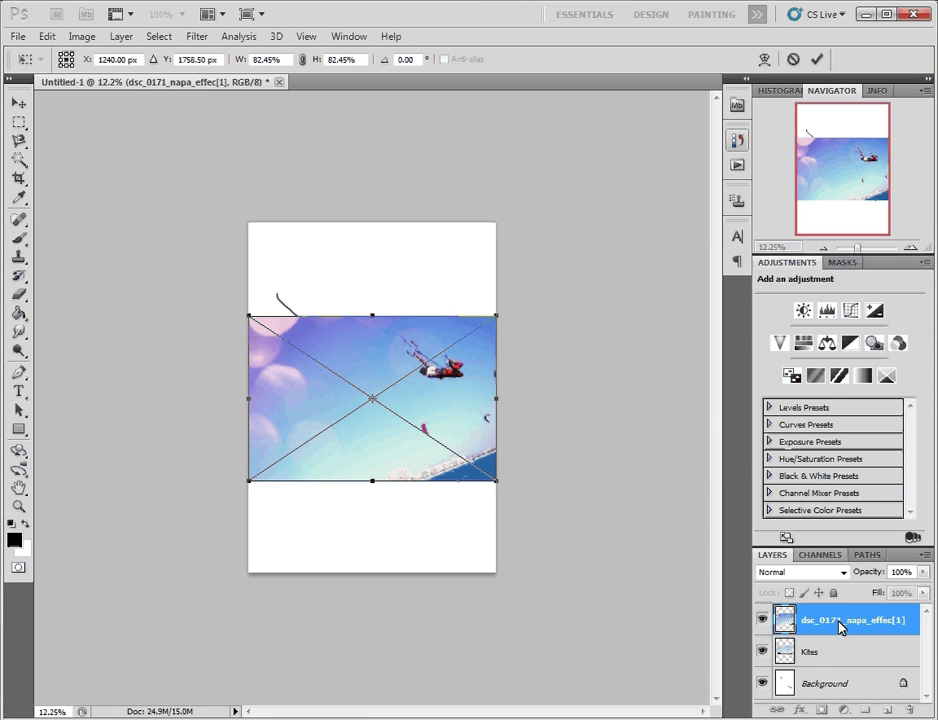
click(817, 59)
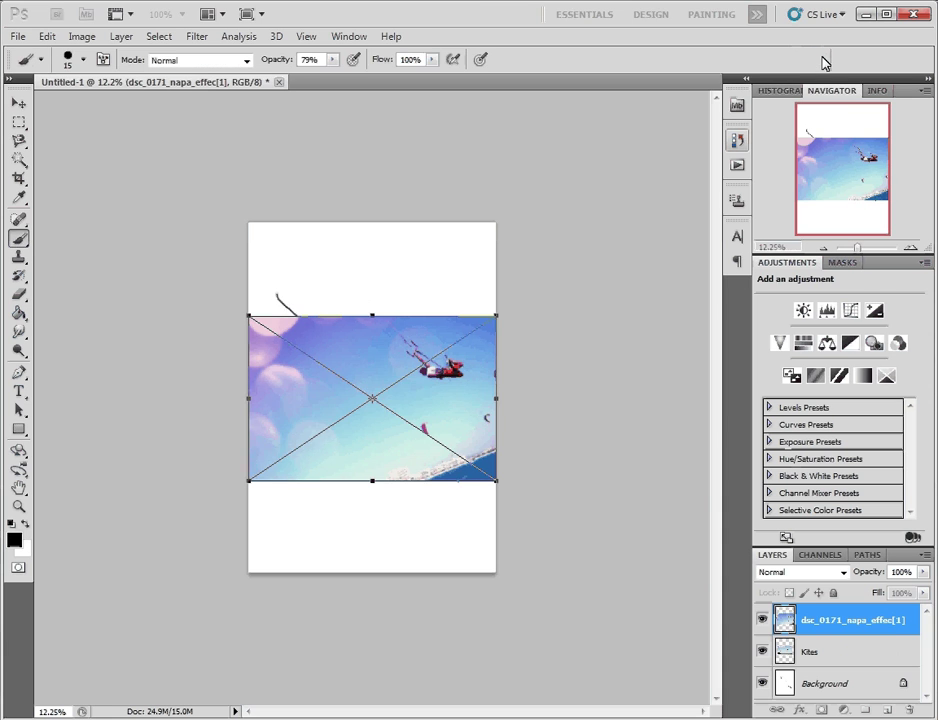
double_click(834, 624)
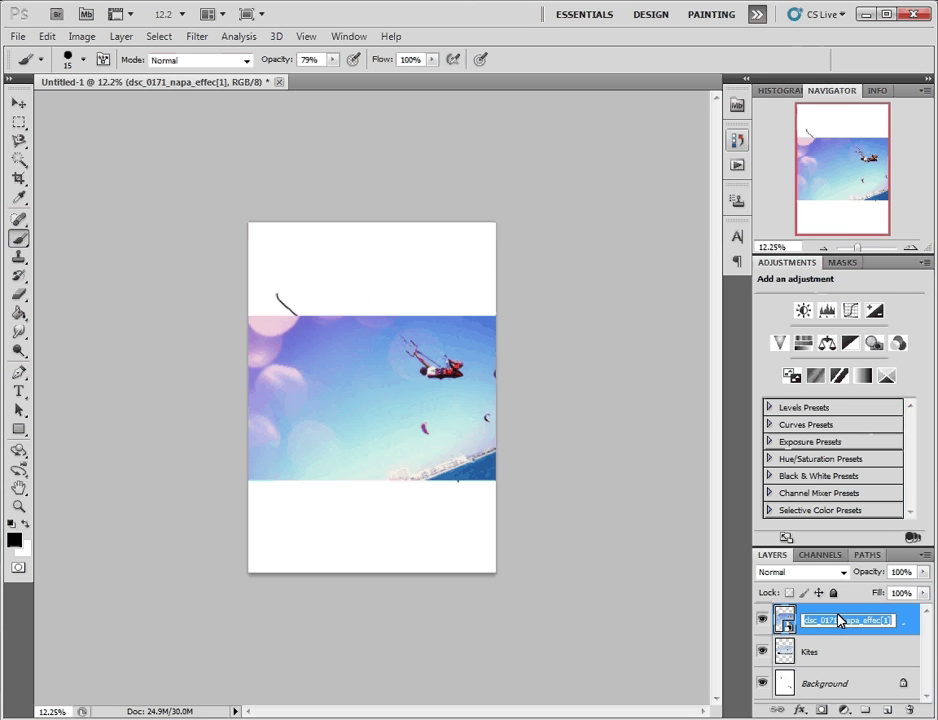
text(JUMP)
key(Return)
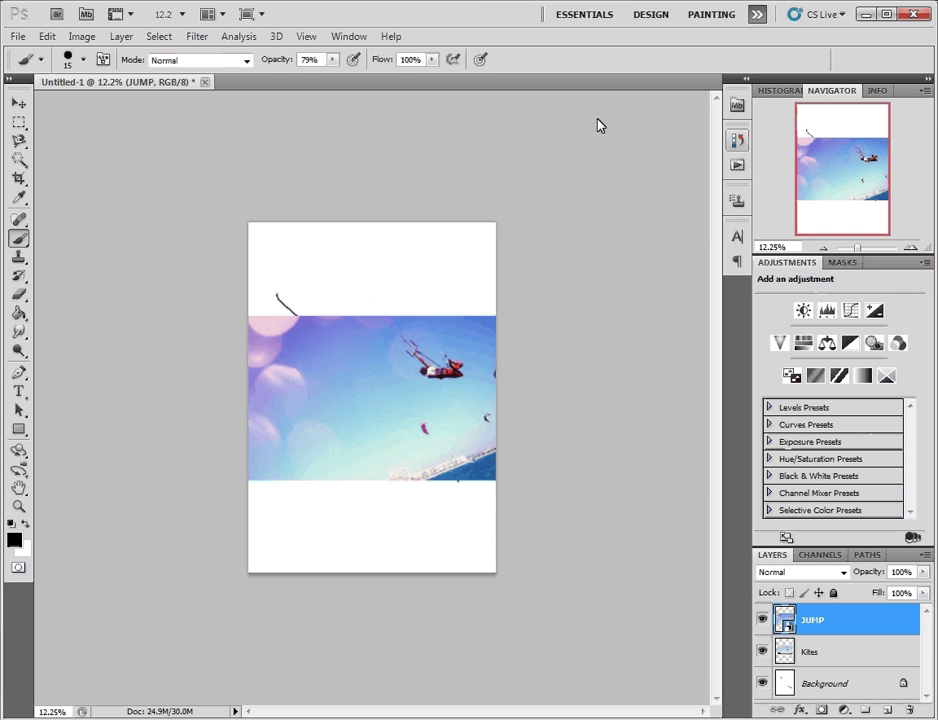
- Move the JUMP image down to the lower part of the page, aligned with the page's sides
click(20, 104)
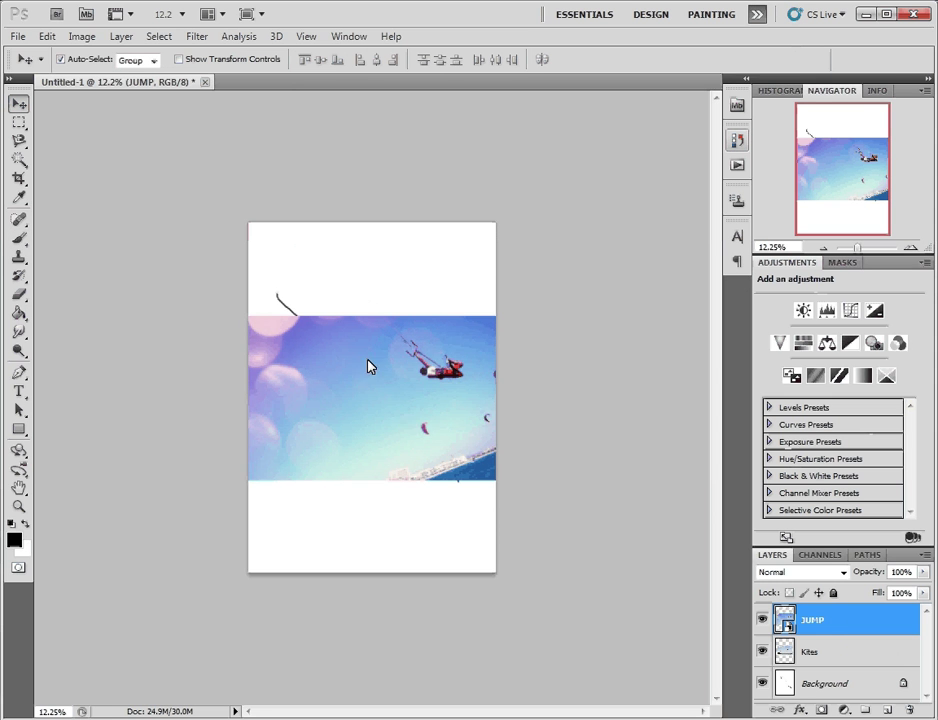
drag(388, 378, 399, 400)
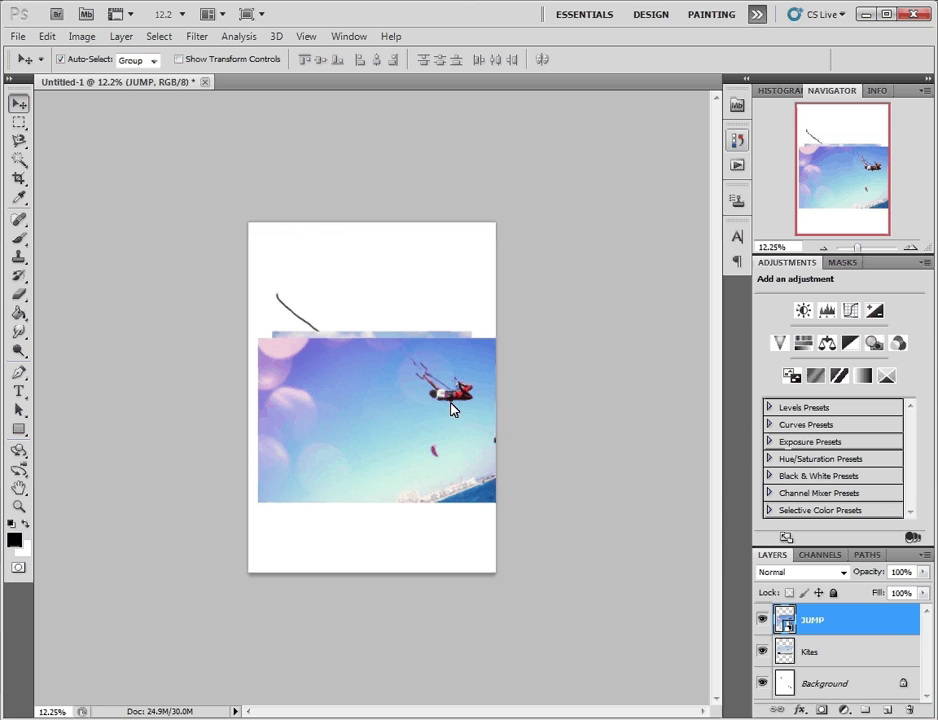
drag(438, 406, 422, 472)
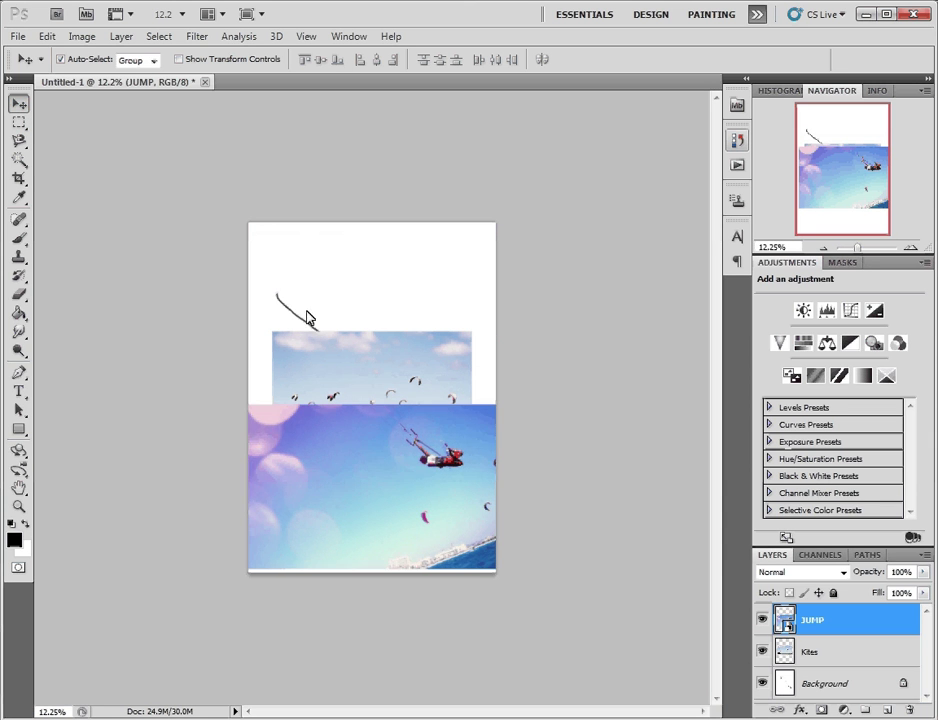
- Place Whale_shark_Georgia_aquarium[1] from the Under The Sea folder and position it across the upper part of the page
click(18, 36)
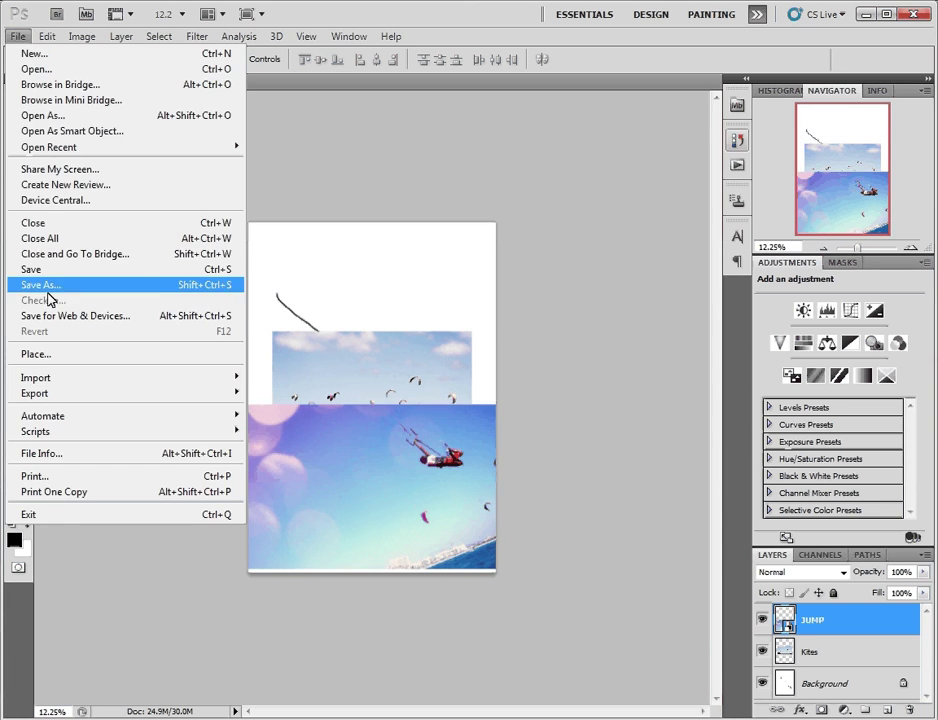
click(48, 354)
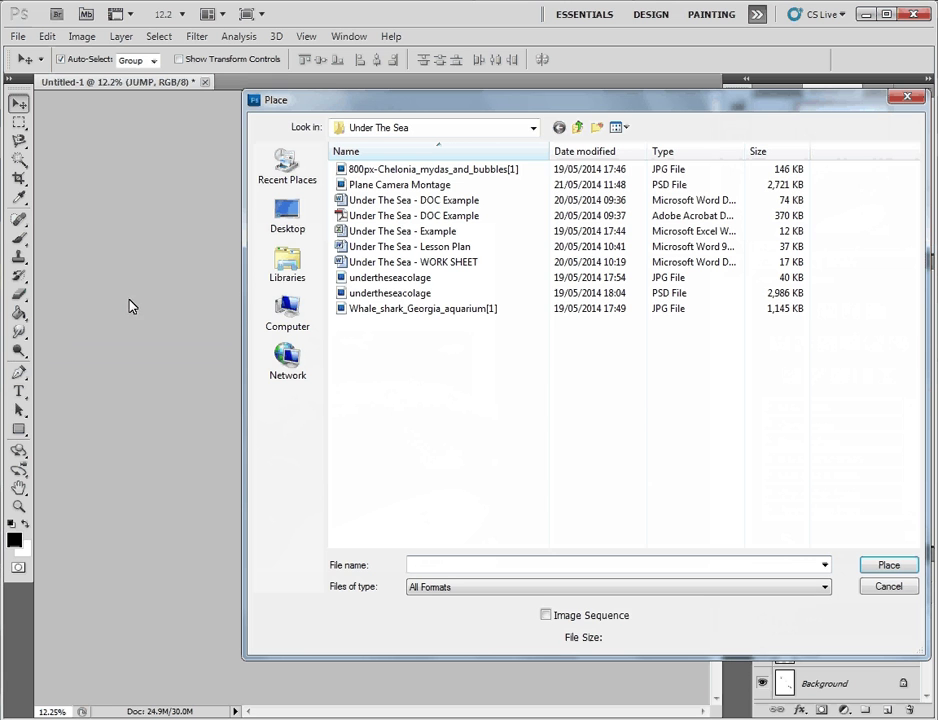
click(422, 312)
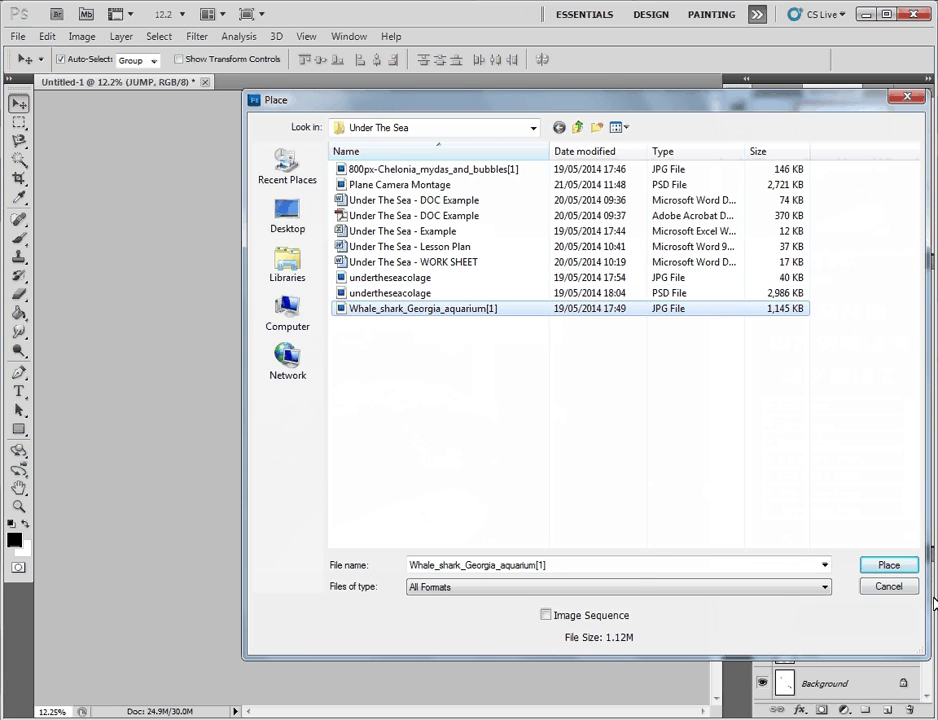
click(888, 565)
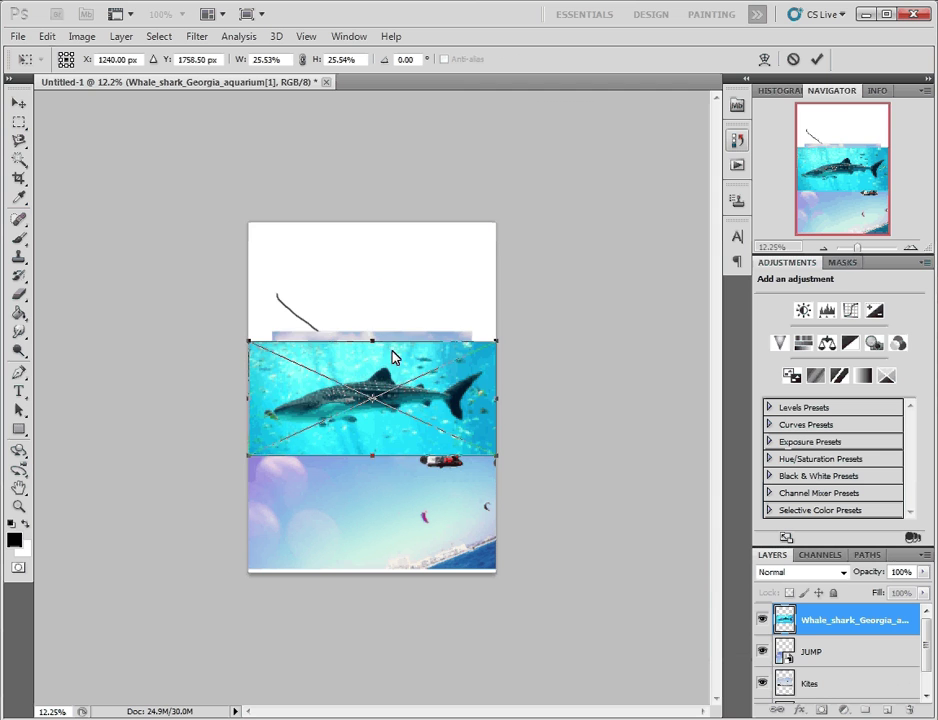
drag(393, 356, 391, 261)
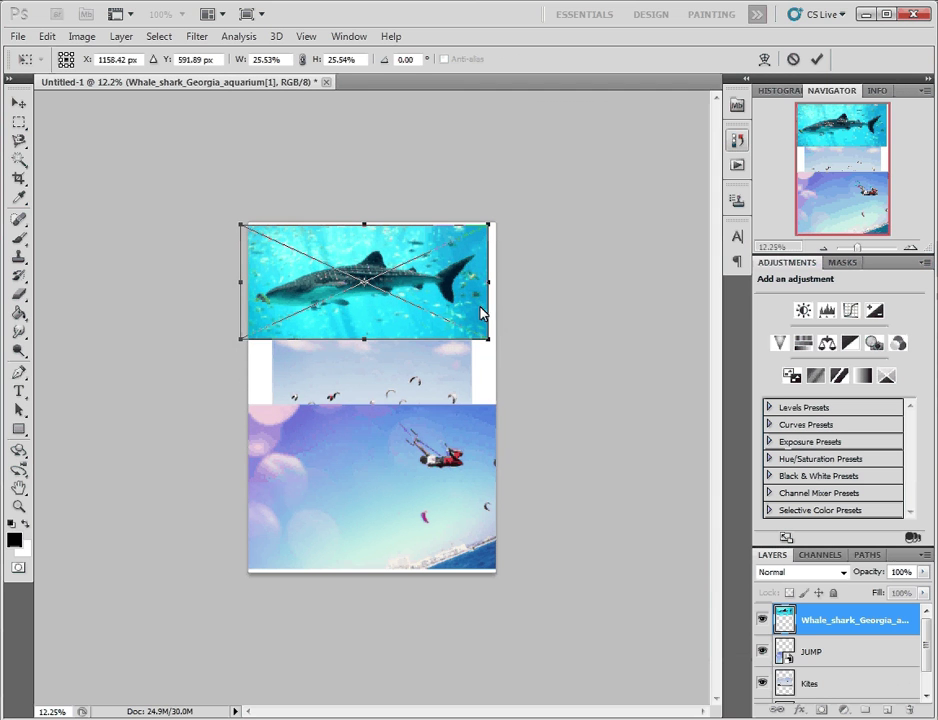
mouse_move(469, 287)
mouse_down()
mouse_move(477, 419)
mouse_move(469, 305)
mouse_up()
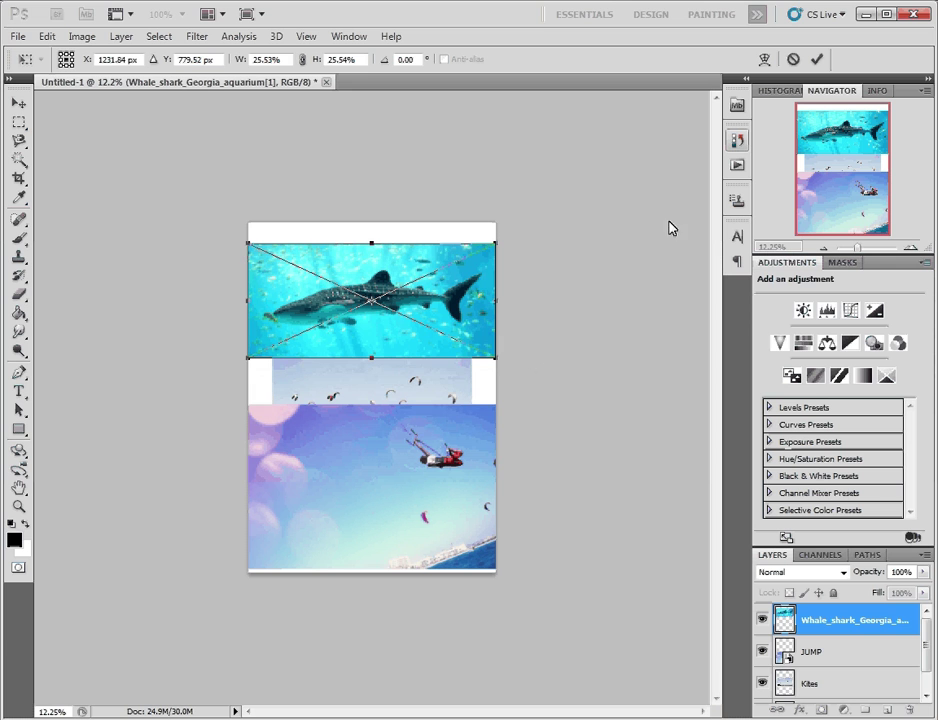
click(816, 59)
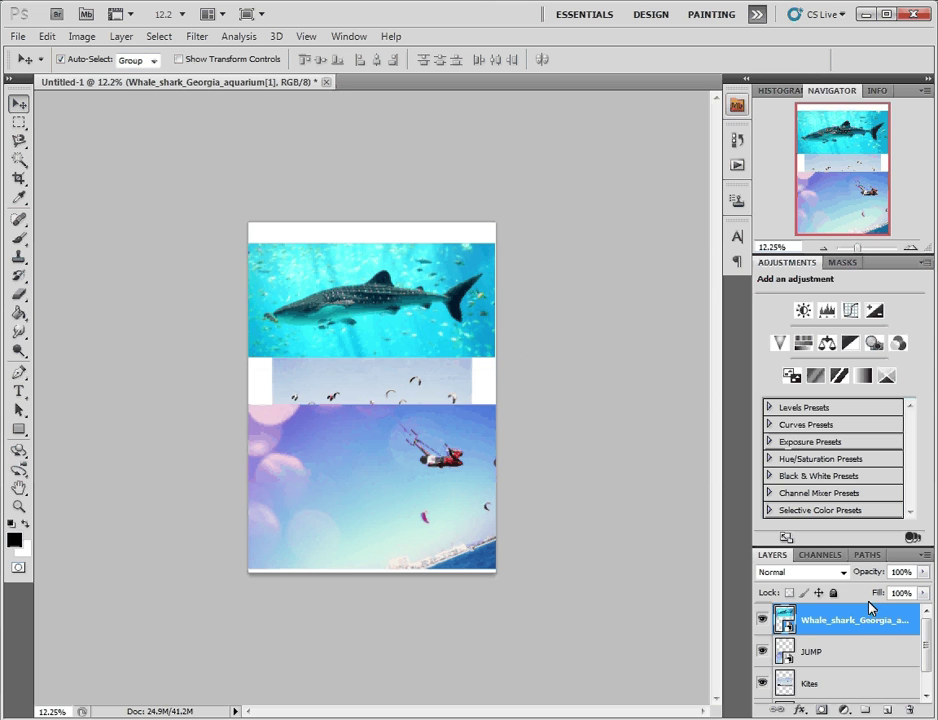
mouse_move(418, 325)
mouse_down()
mouse_move(419, 497)
mouse_move(410, 440)
mouse_move(418, 305)
mouse_up()
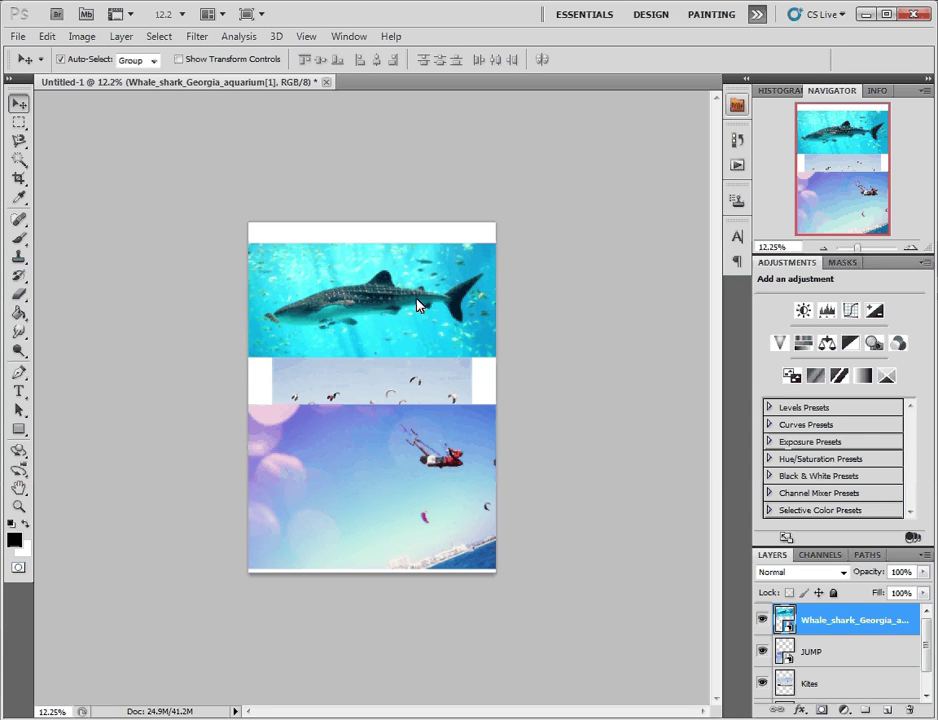
- Scale the whale shark image down with Free Transform to about 16.6% width and 16.1% height
key(ctrl+t)
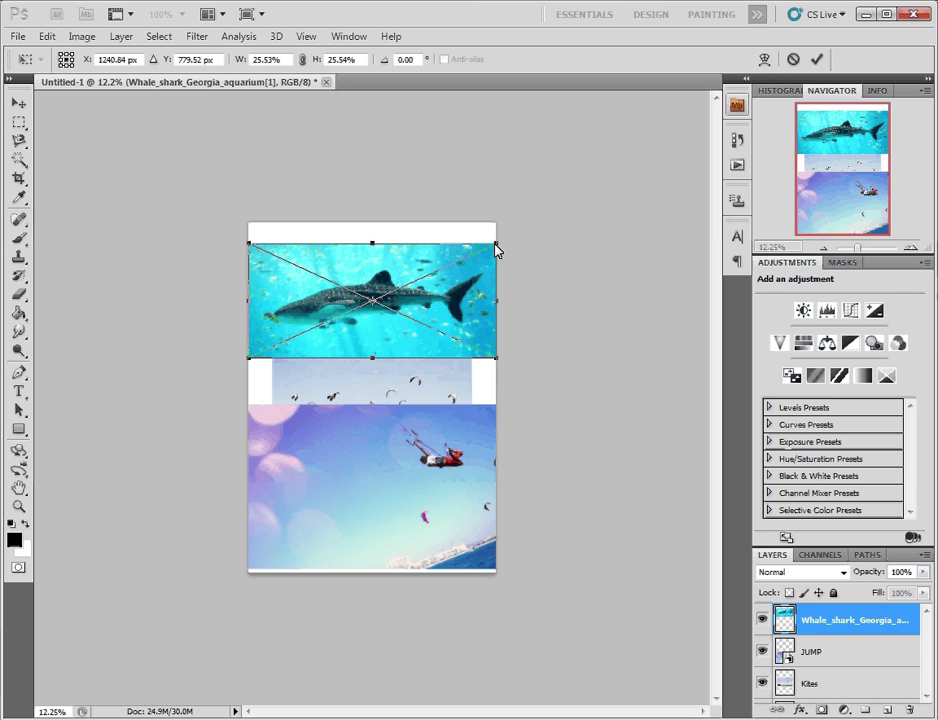
drag(497, 249, 445, 267)
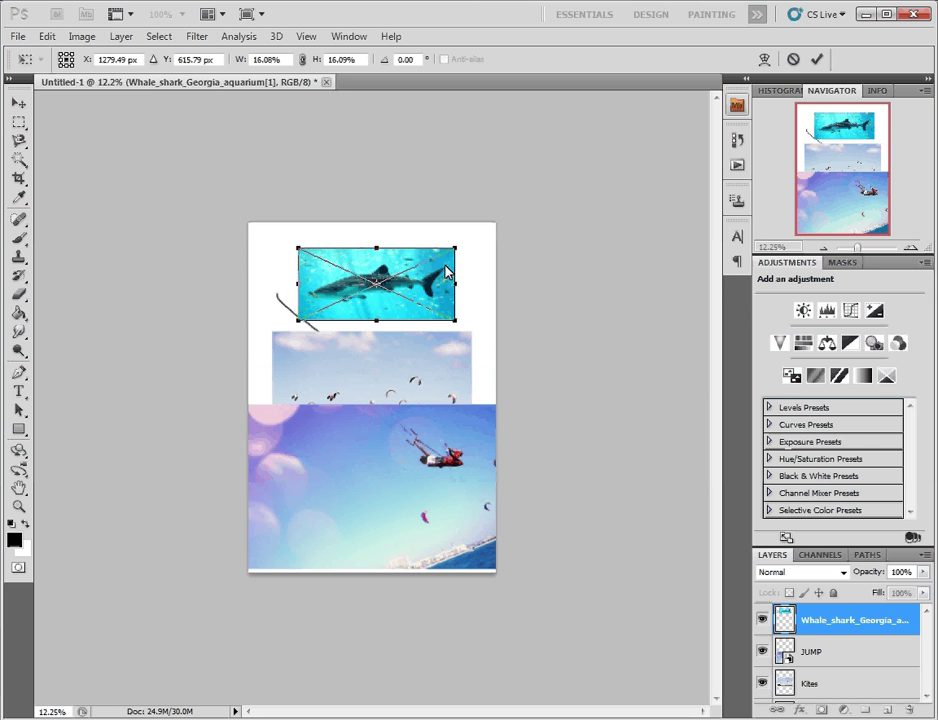
mouse_move(444, 269)
mouse_down()
mouse_move(475, 260)
mouse_move(464, 255)
mouse_move(440, 278)
mouse_move(418, 218)
mouse_move(446, 241)
mouse_move(433, 290)
mouse_move(446, 300)
mouse_move(207, 274)
mouse_move(456, 273)
mouse_up()
- Flip the whale shark image vertically, flip it horizontally, and flip it vertically again so the shark faces right and upright
right_click(437, 289)
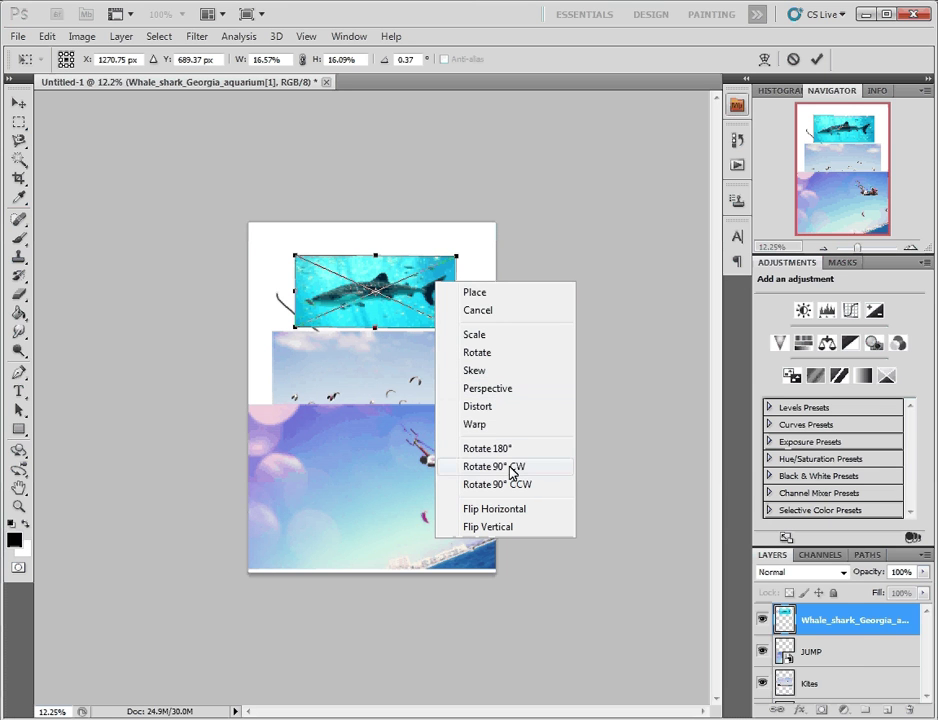
click(506, 527)
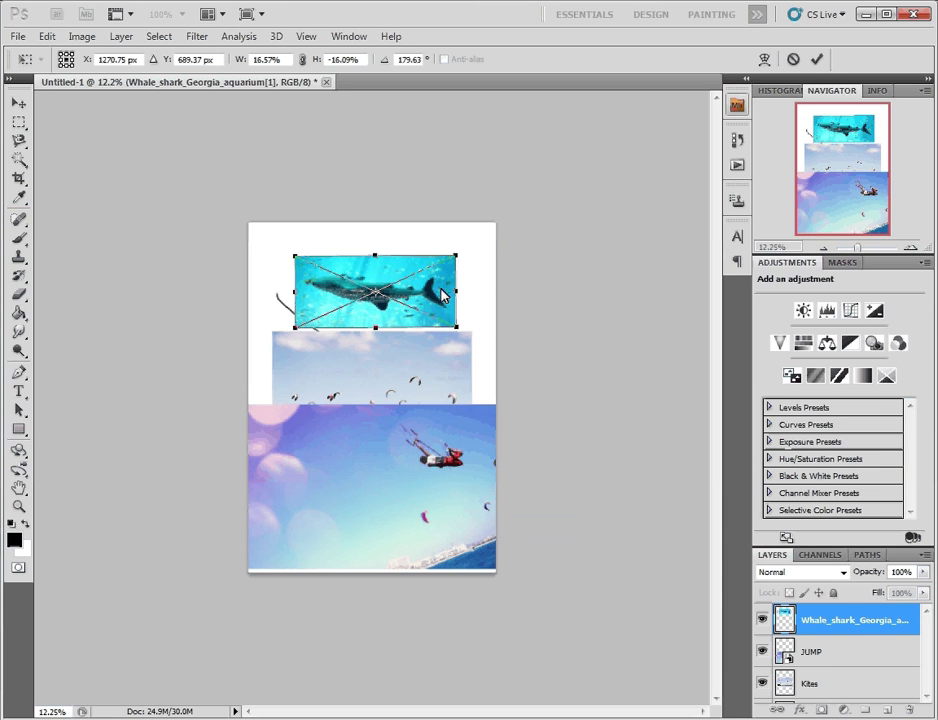
right_click(440, 292)
click(511, 528)
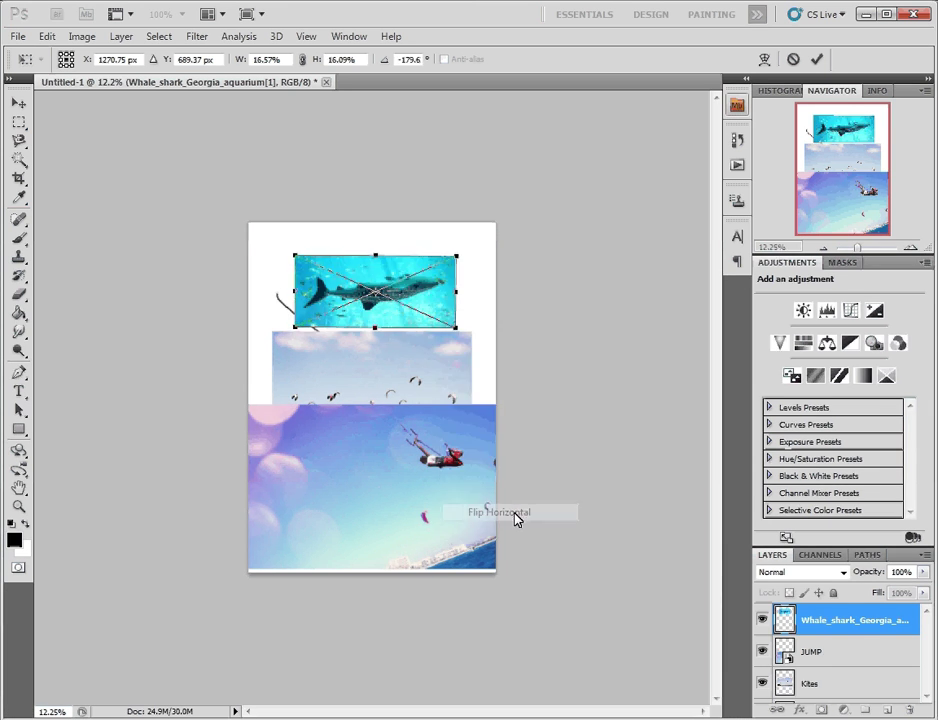
right_click(440, 300)
click(519, 544)
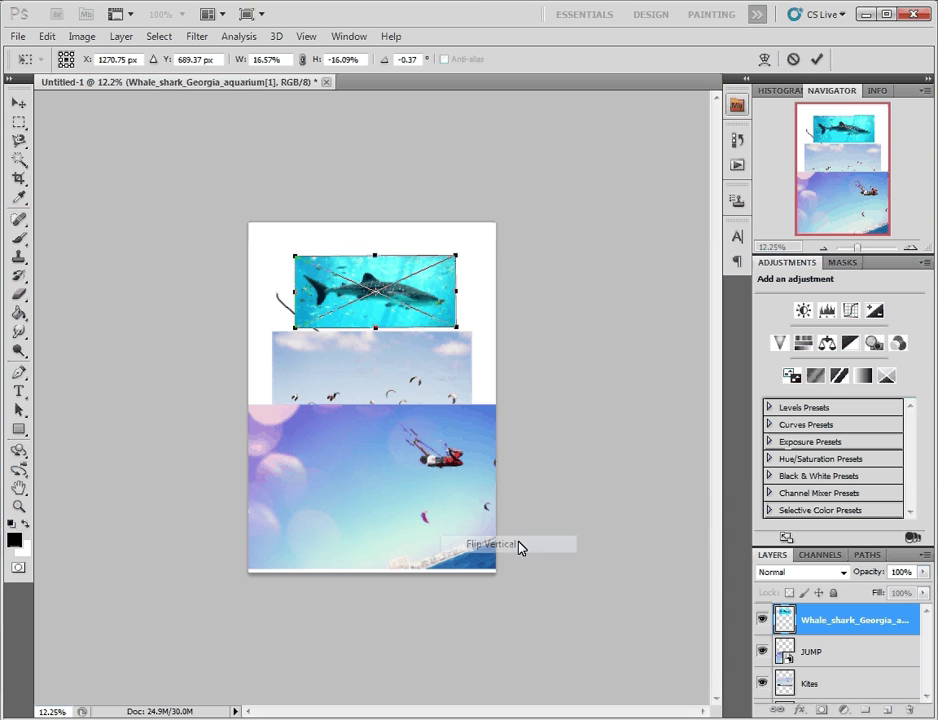
- Warp the whale shark image so its upper corners bulge outward and its top edge dips, and apply the transform
right_click(432, 289)
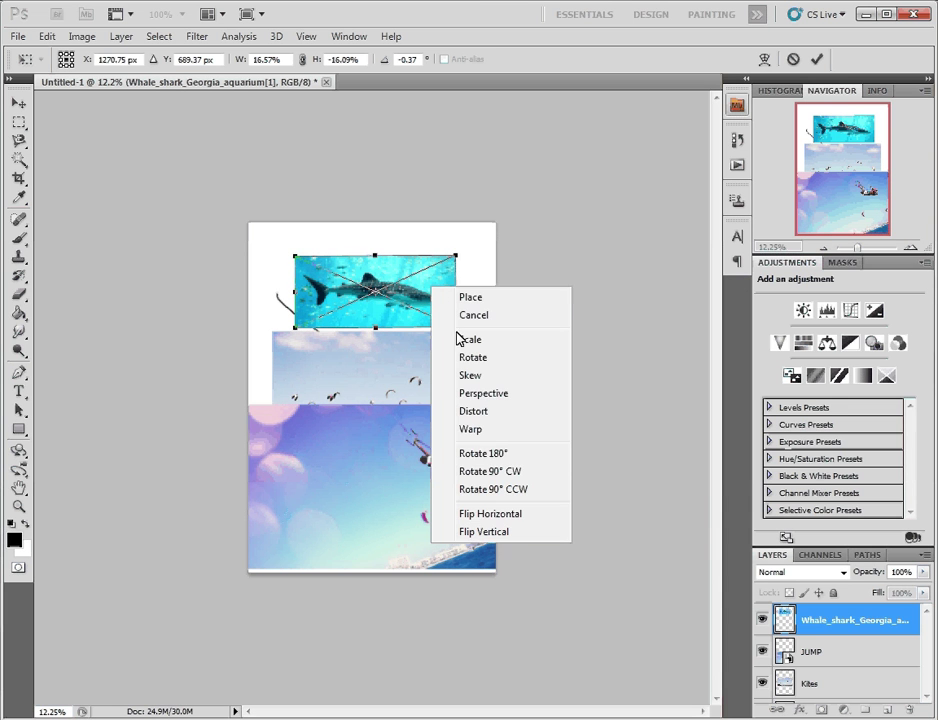
click(470, 429)
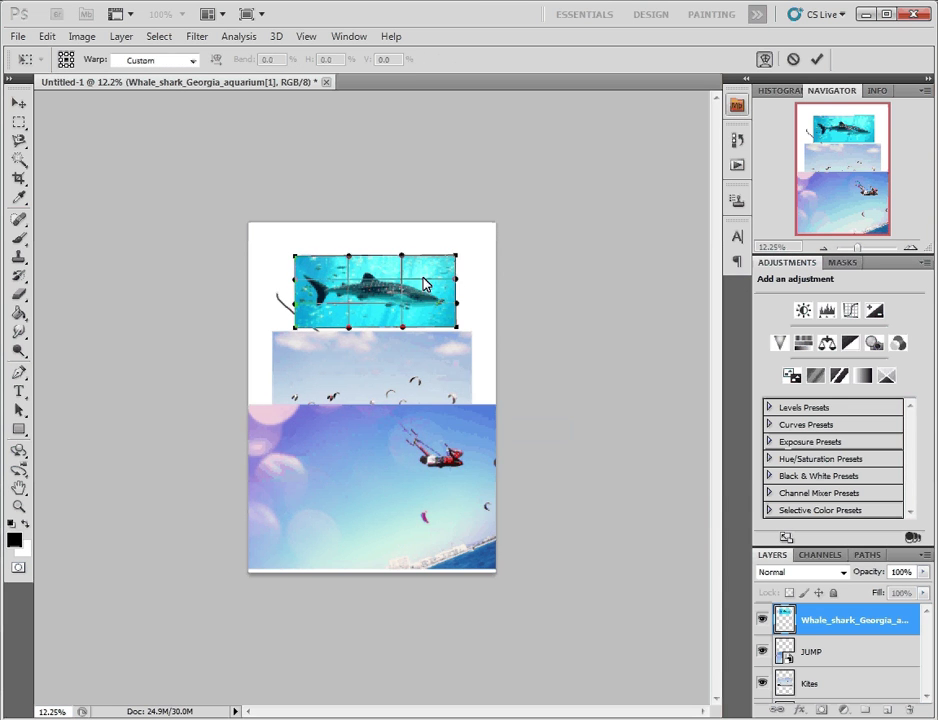
drag(425, 280, 406, 281)
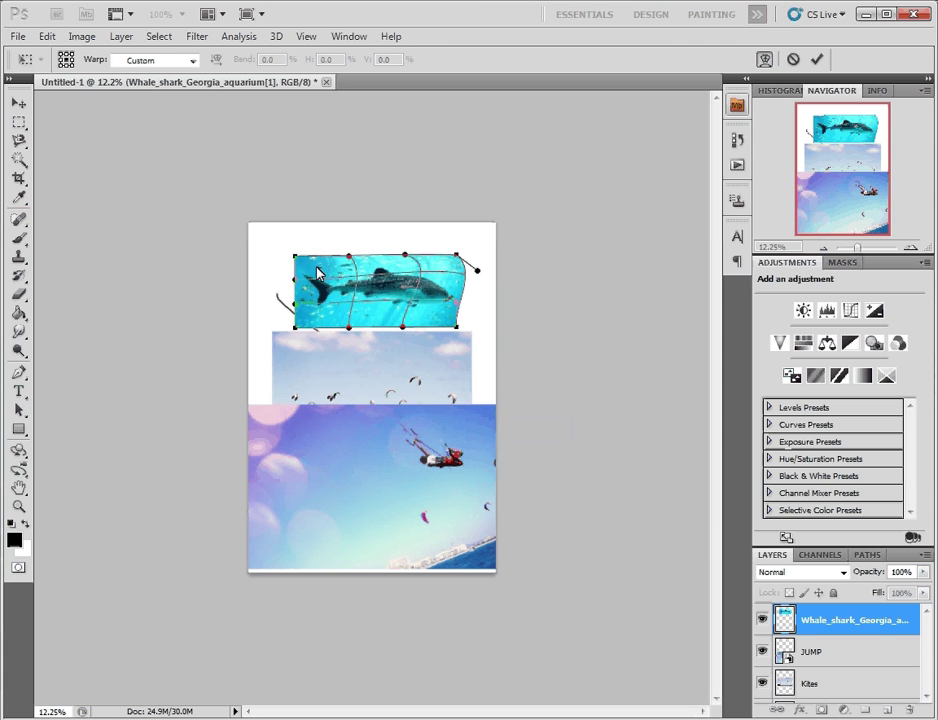
drag(295, 285, 390, 301)
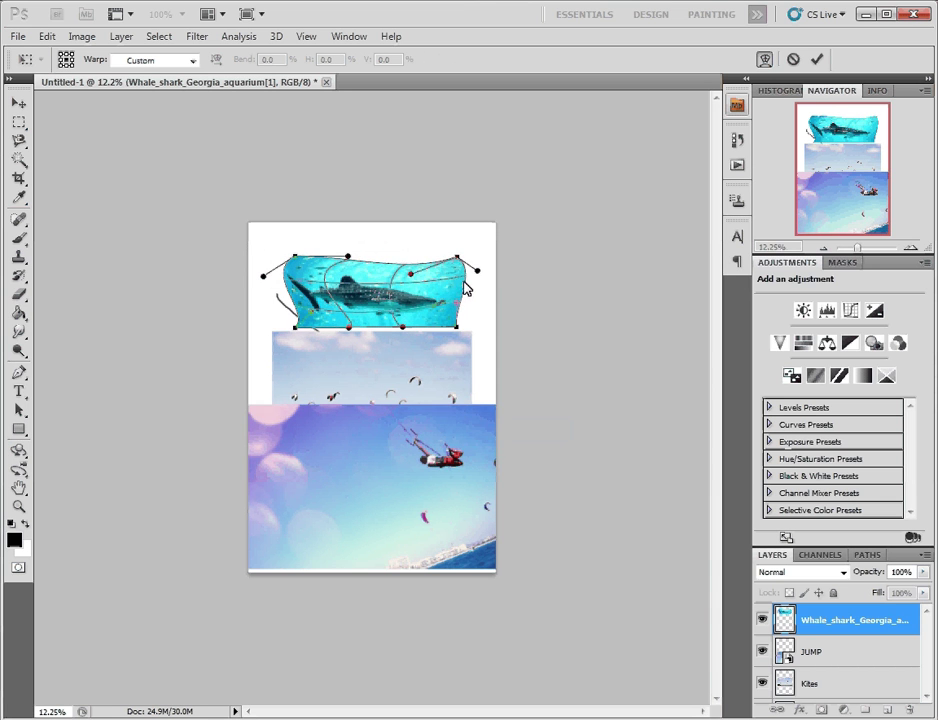
drag(462, 290, 482, 278)
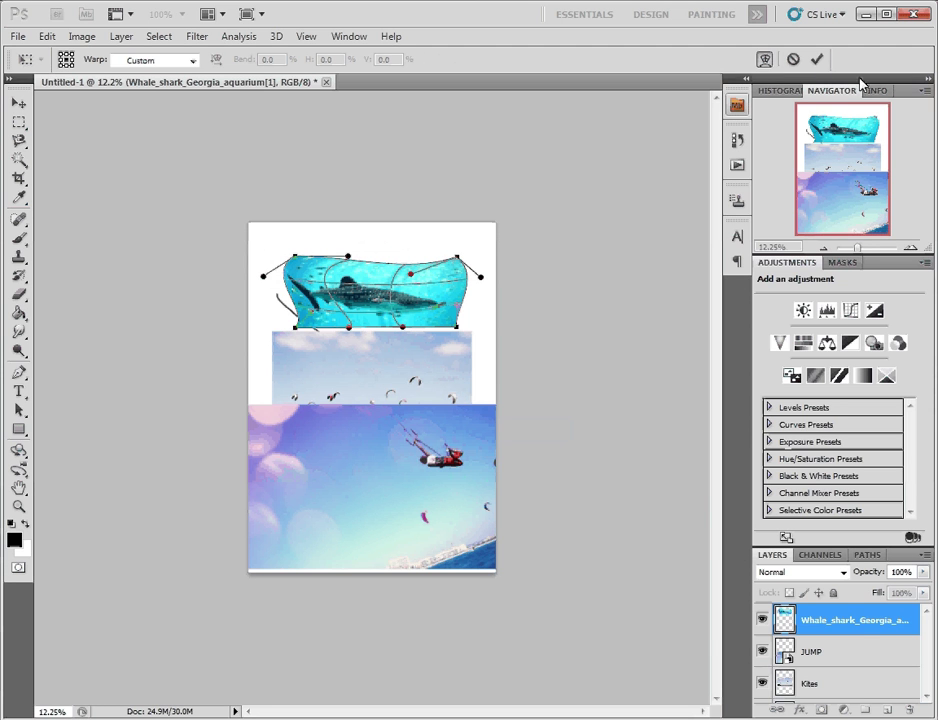
click(815, 63)
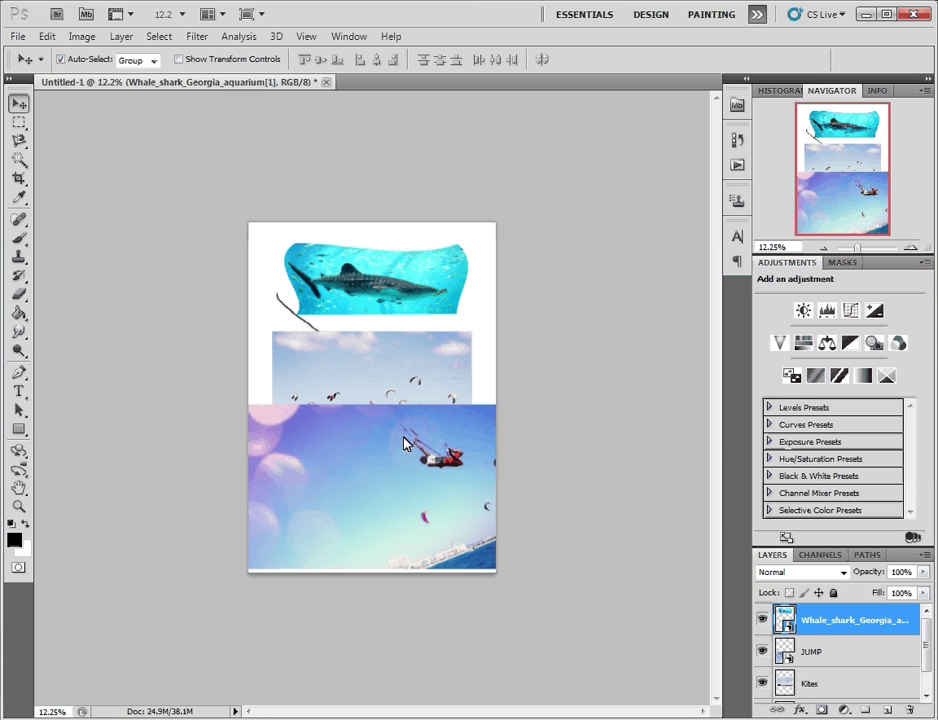
- Delete the Background layer
drag(932, 625, 928, 668)
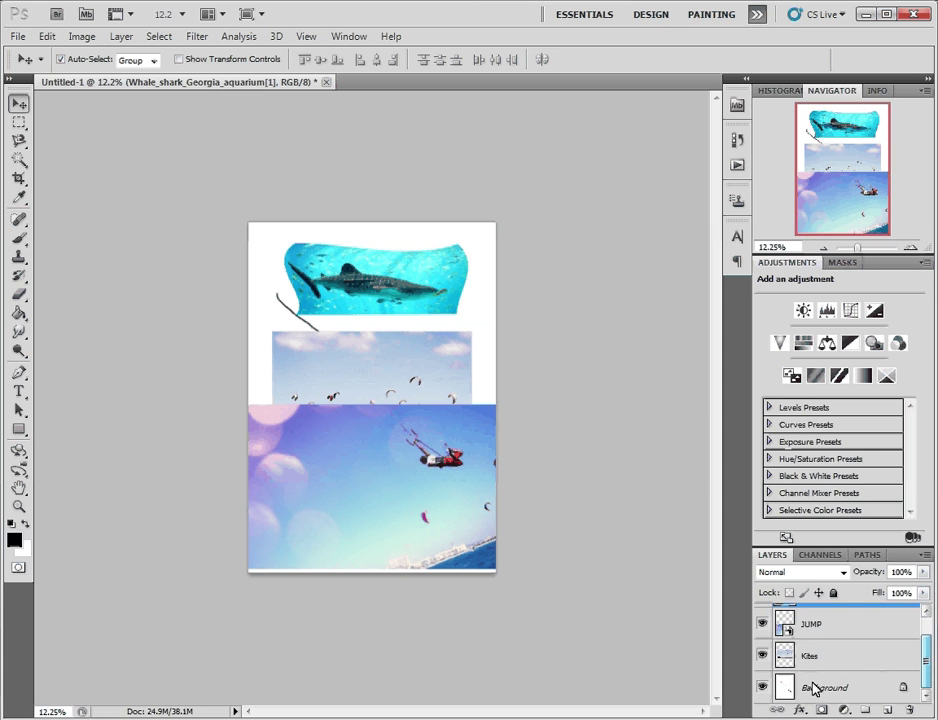
click(784, 688)
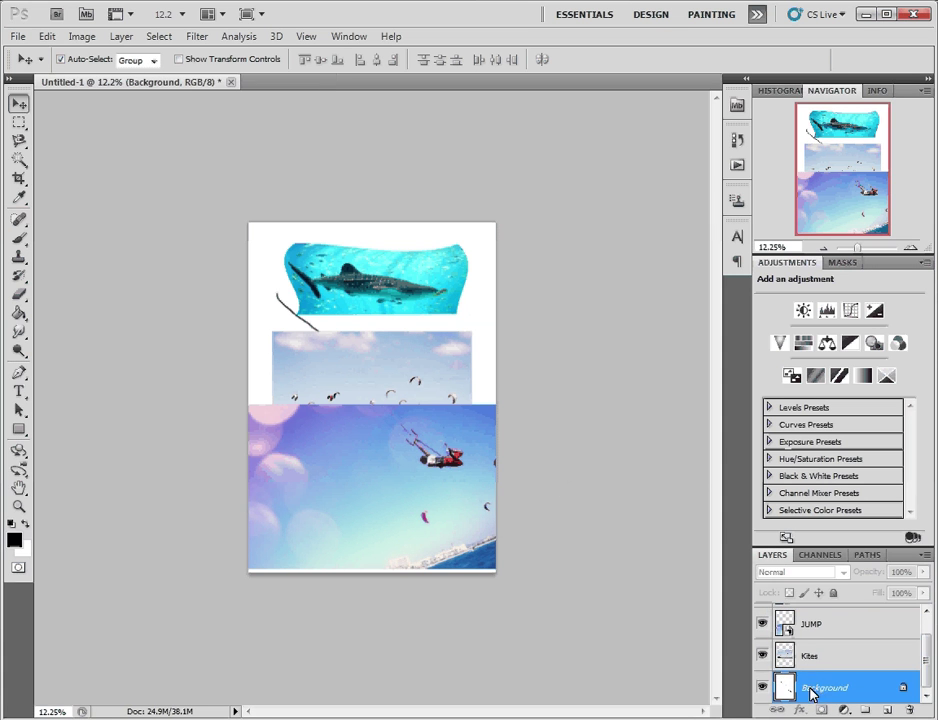
click(911, 710)
click(421, 266)
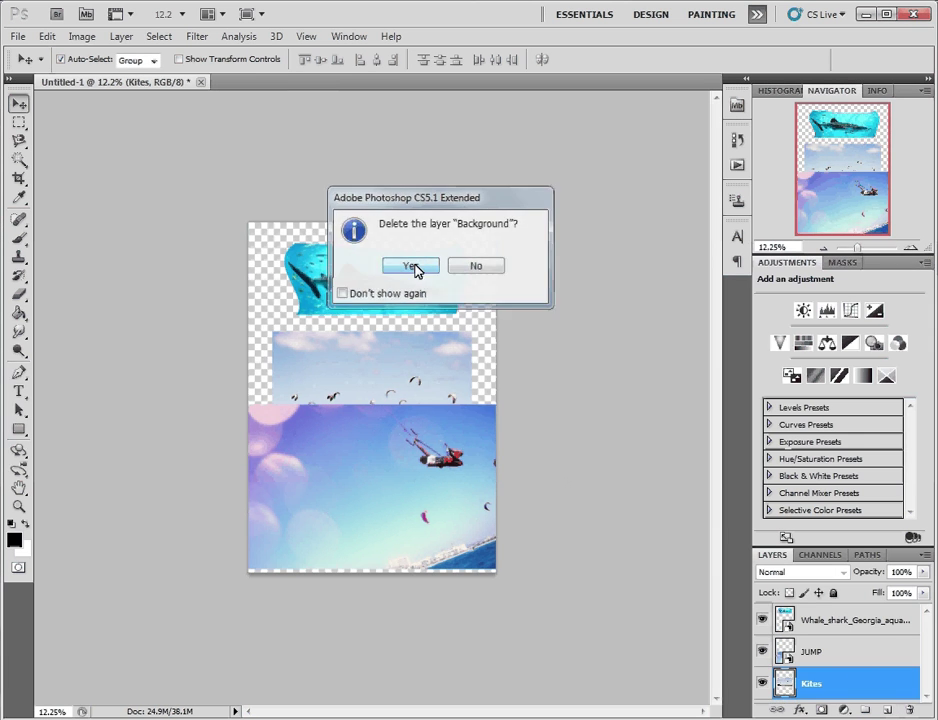
- Move the JUMP image slightly up, scale it proportionally to about 46.5% so it sits below the Kites image, and apply the transform
mouse_move(400, 480)
mouse_down()
mouse_move(400, 450)
mouse_move(473, 460)
mouse_move(379, 470)
mouse_move(397, 462)
mouse_up()
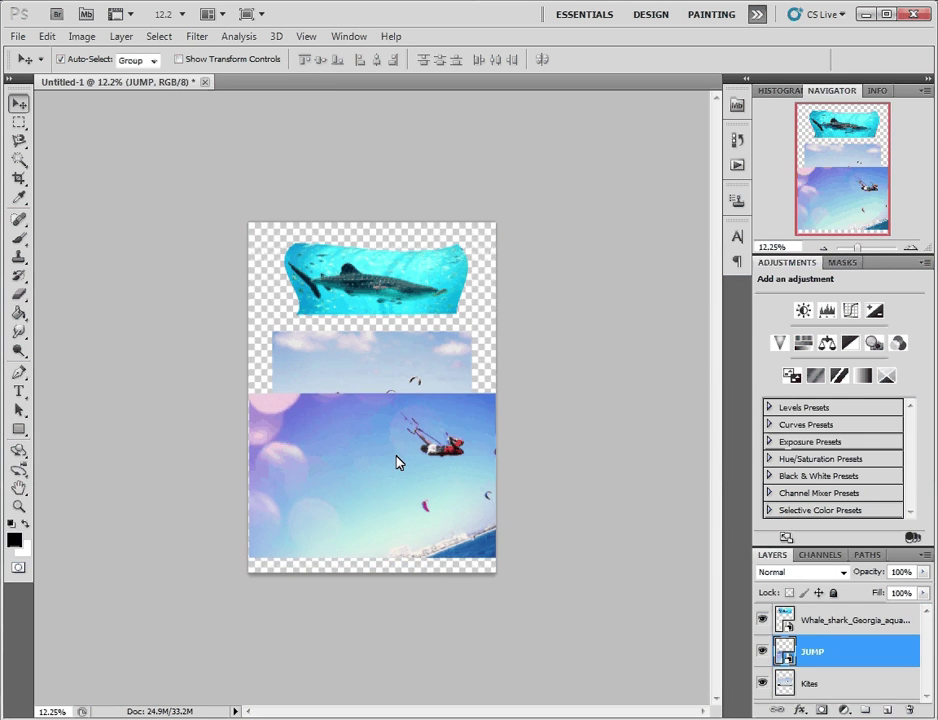
key(ctrl+t)
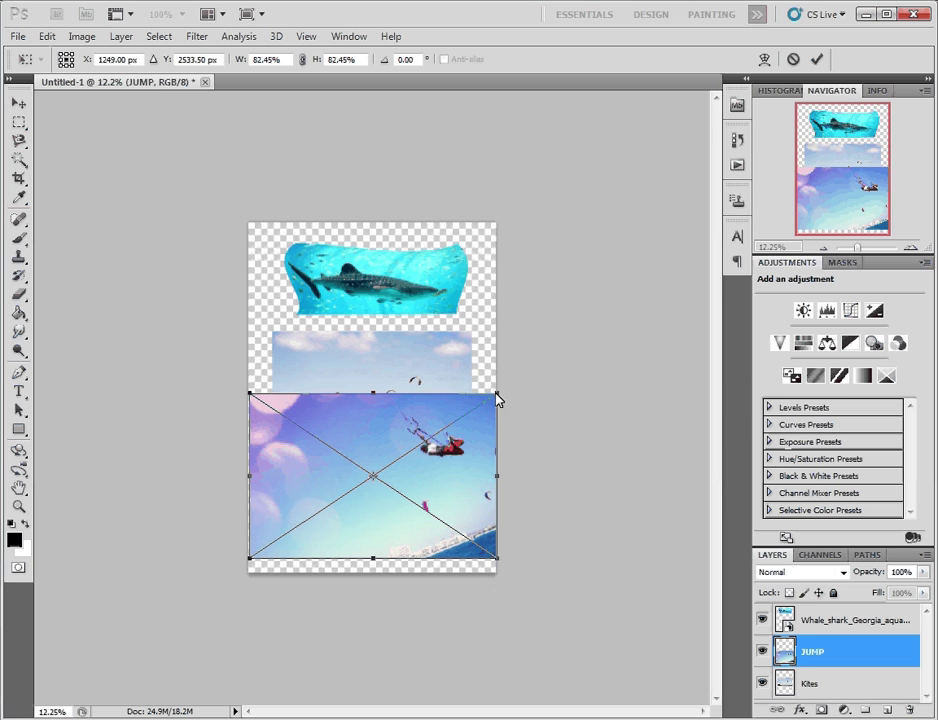
drag(497, 395, 440, 468)
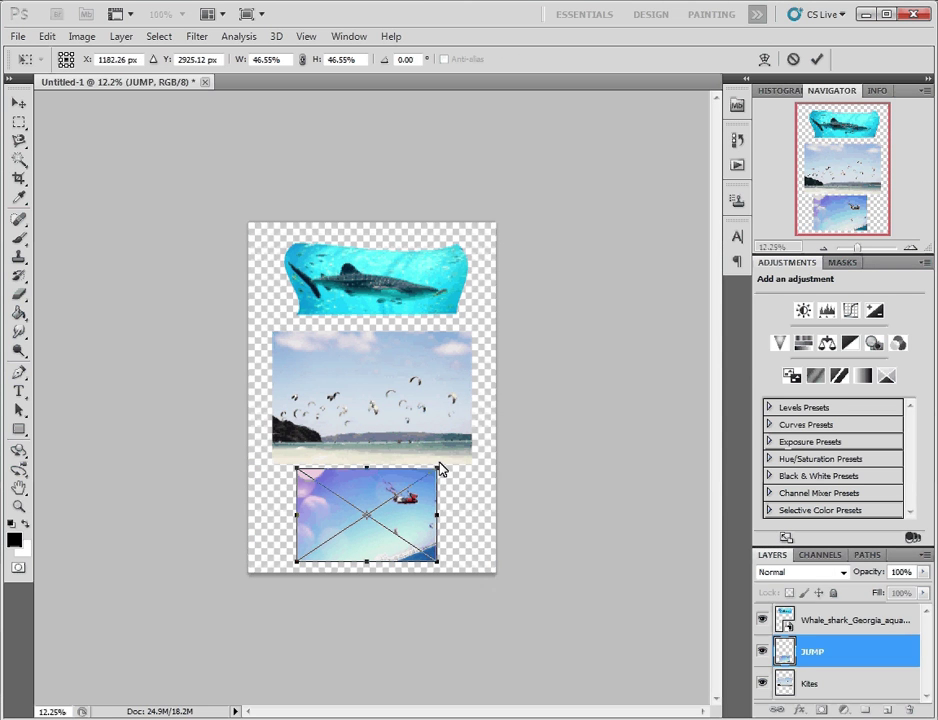
click(817, 59)
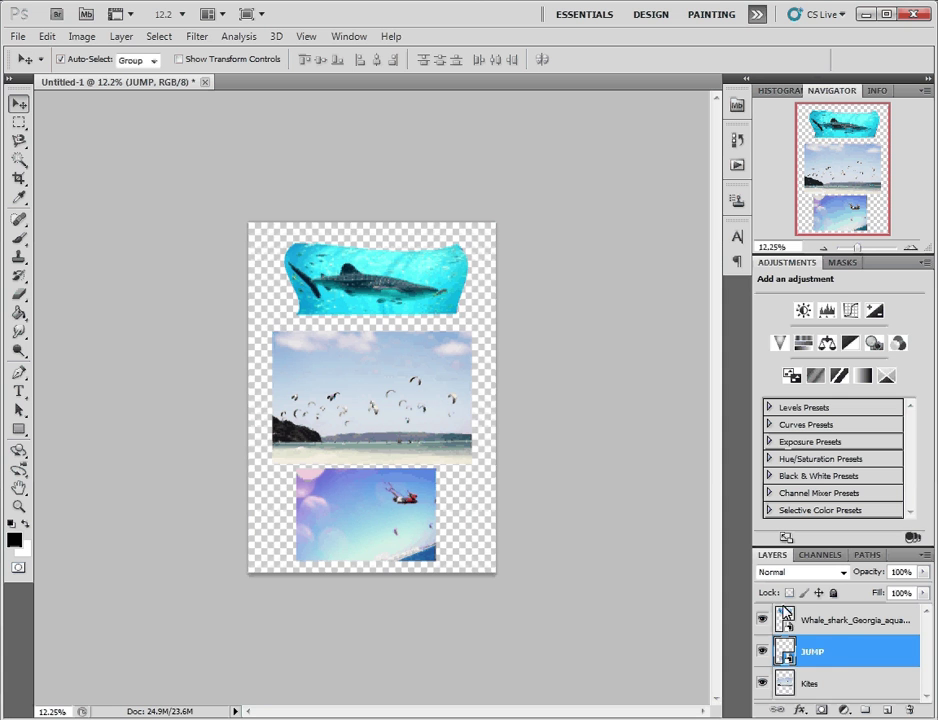
- Free Transform the Kites image to about 81.8% size, rotated about -11.2°, and place it between the whale shark and JUMP images
click(813, 683)
key(ctrl+t)
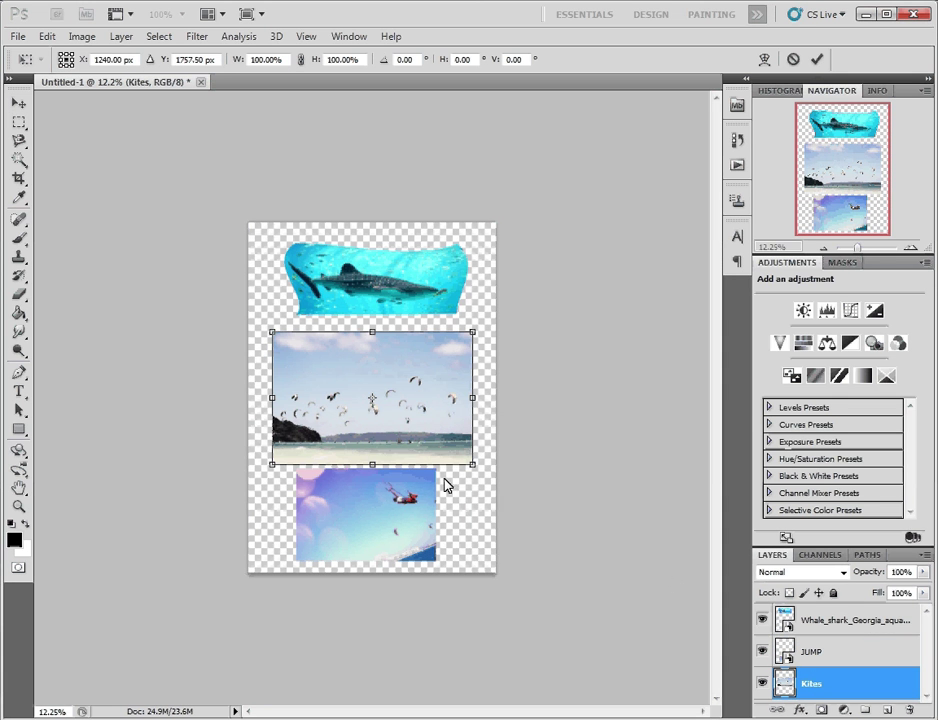
drag(474, 337, 425, 360)
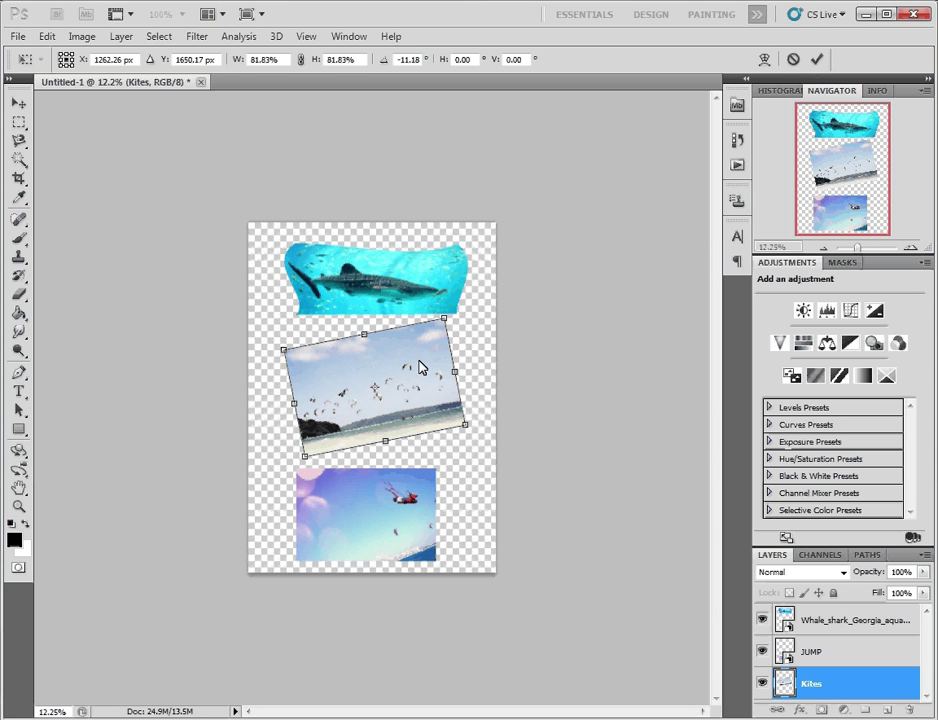
mouse_move(426, 360)
mouse_down()
mouse_move(414, 376)
mouse_move(415, 362)
mouse_up()
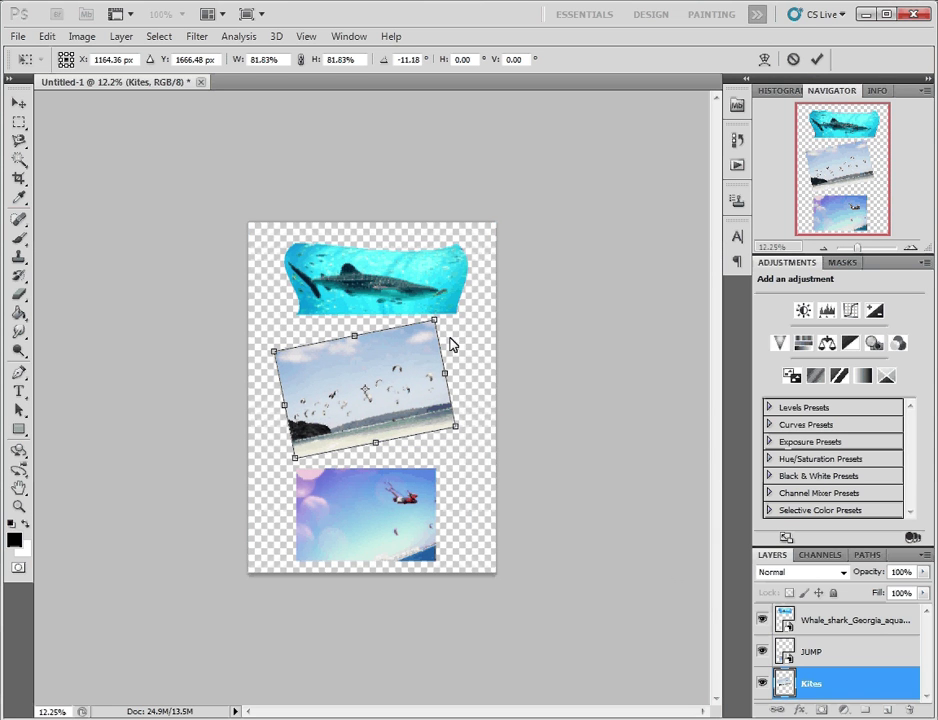
right_click(421, 354)
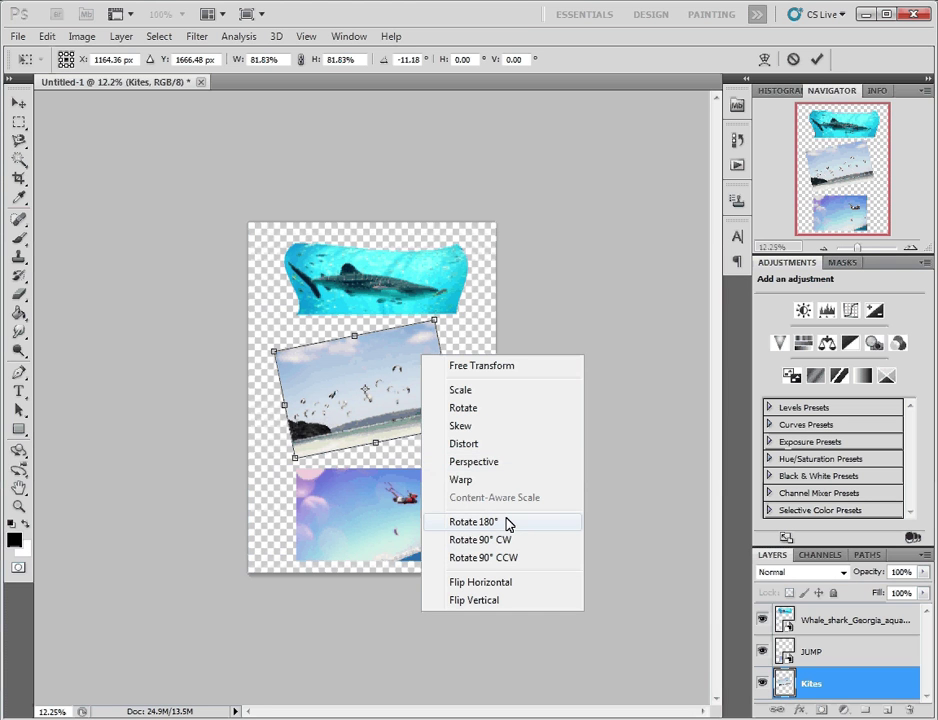